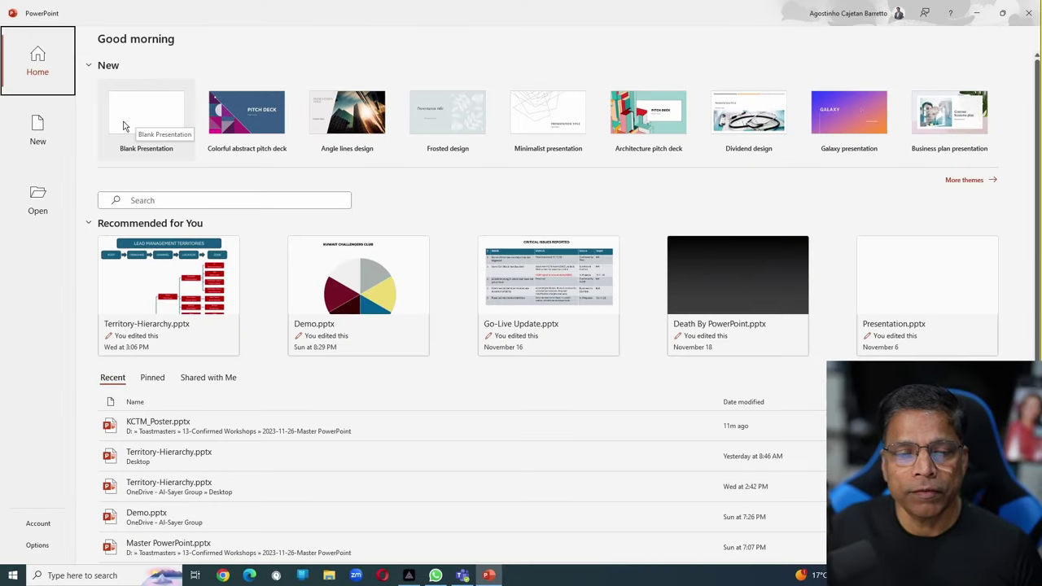
# Create a blank presentation and change the first slide to the Blank layout
pyautogui.click(124, 126)
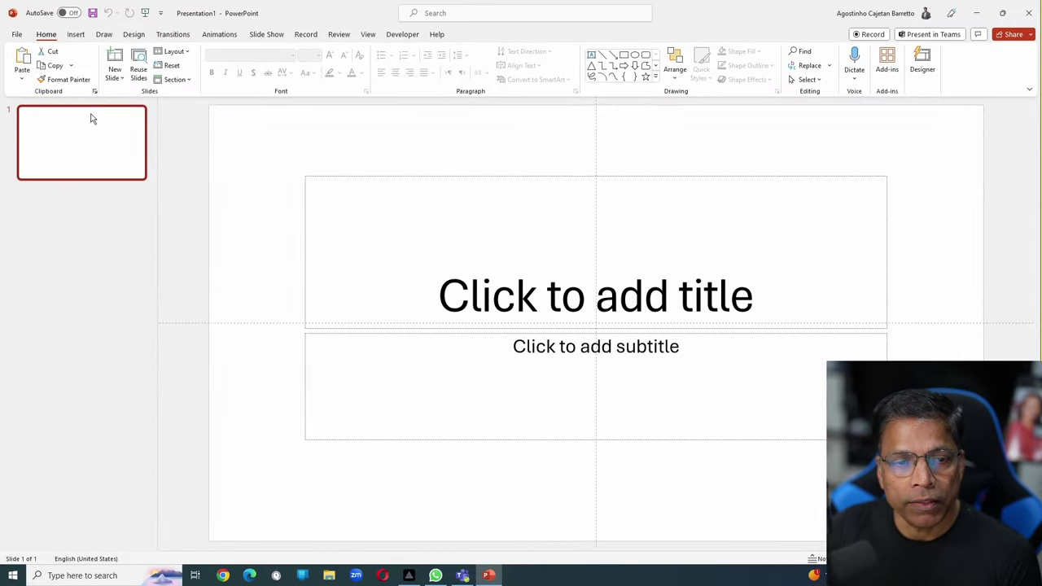
pyautogui.rightClick(92, 119)
pyautogui.moveTo(130, 285)
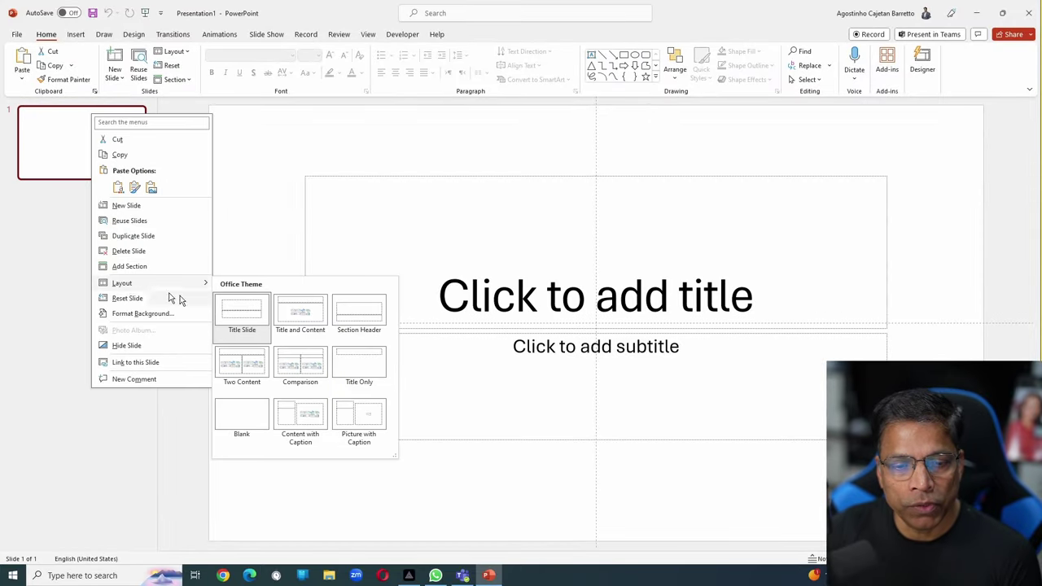
pyautogui.click(231, 423)
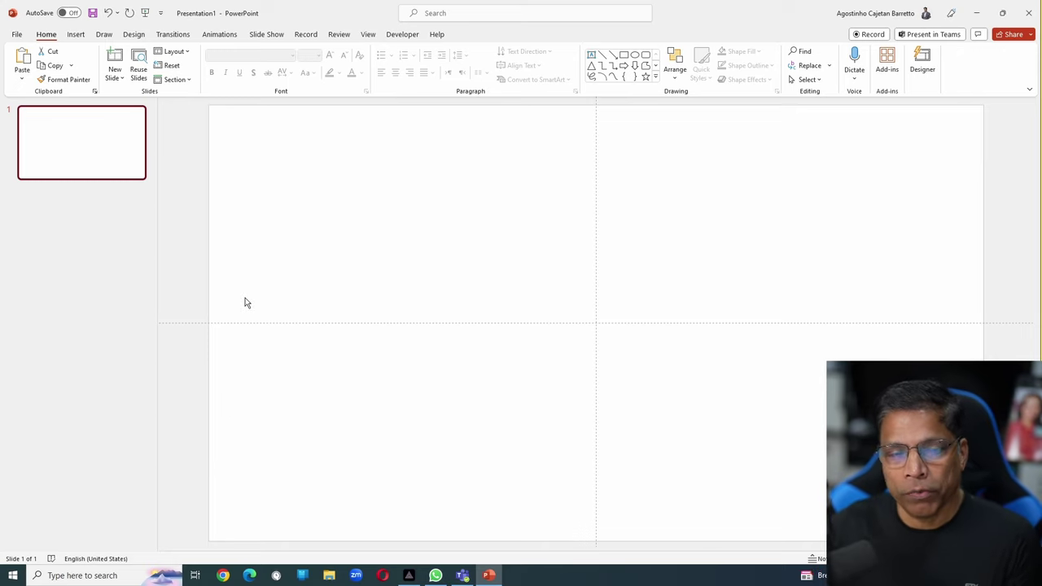
# Insert a standard 2-D pie chart on the blank slide
pyautogui.click(75, 34)
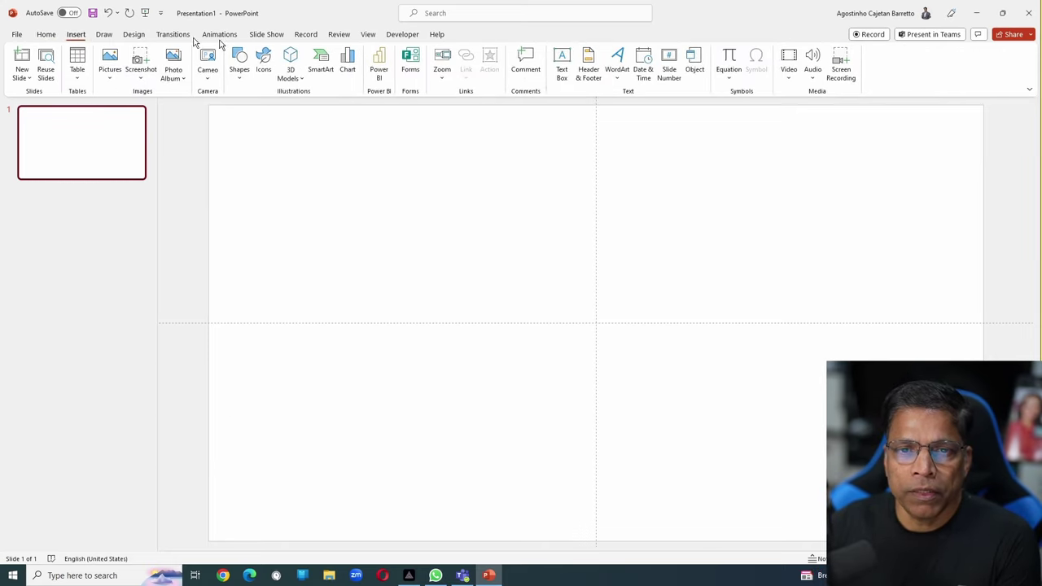
pyautogui.click(350, 65)
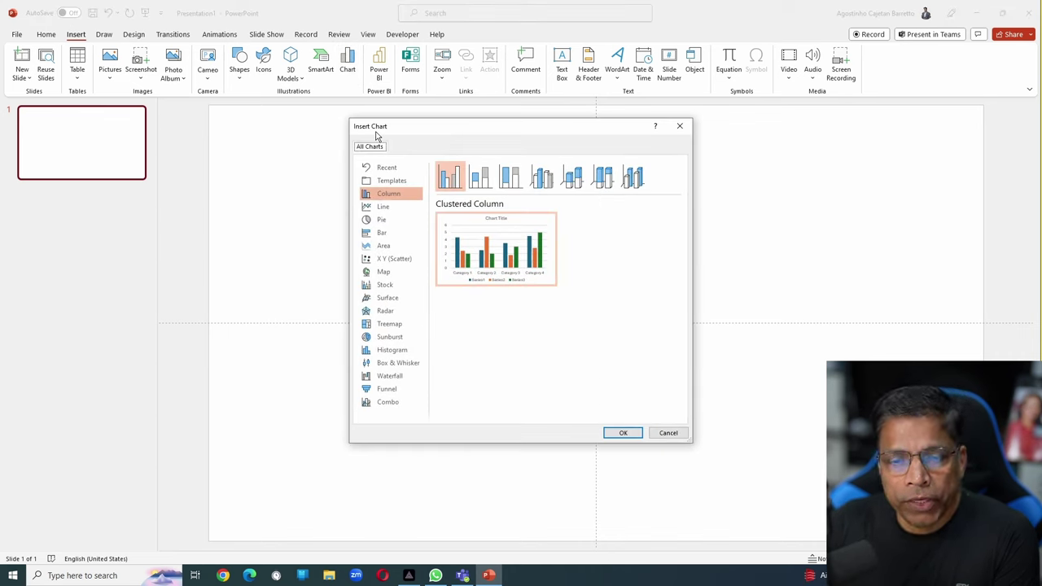
pyautogui.click(374, 220)
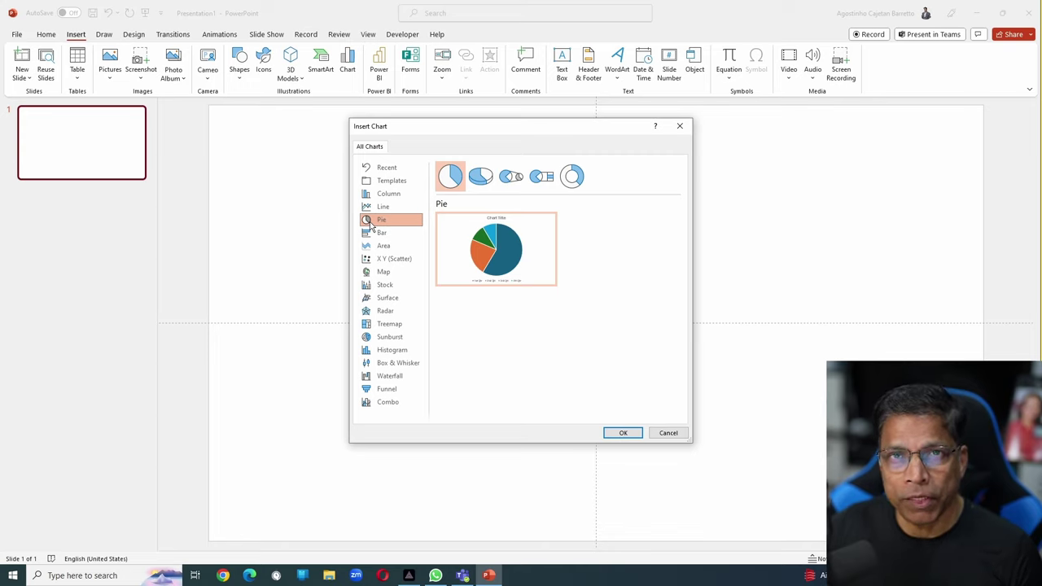
pyautogui.moveTo(479, 267)
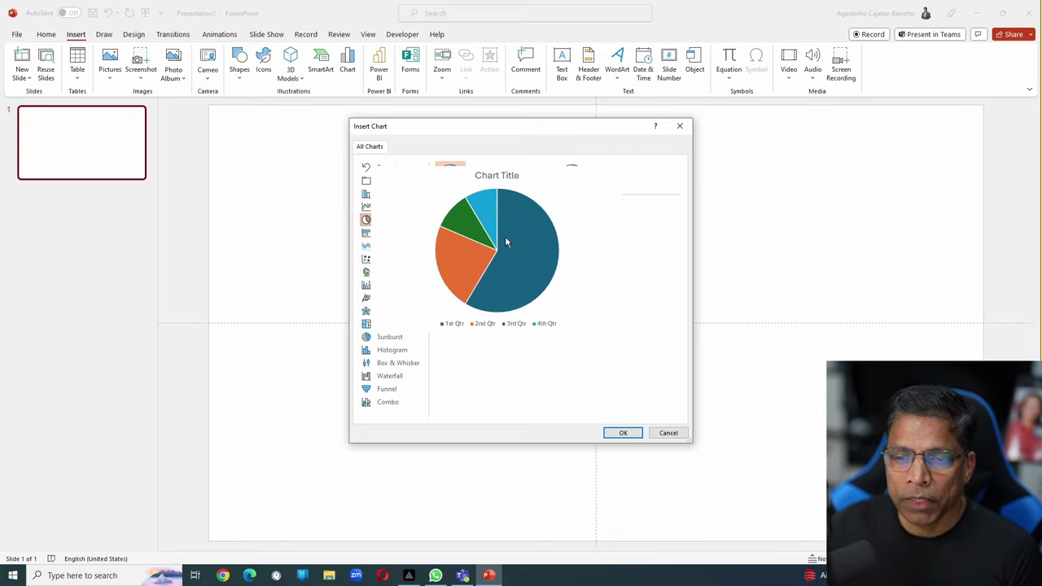
pyautogui.click(634, 435)
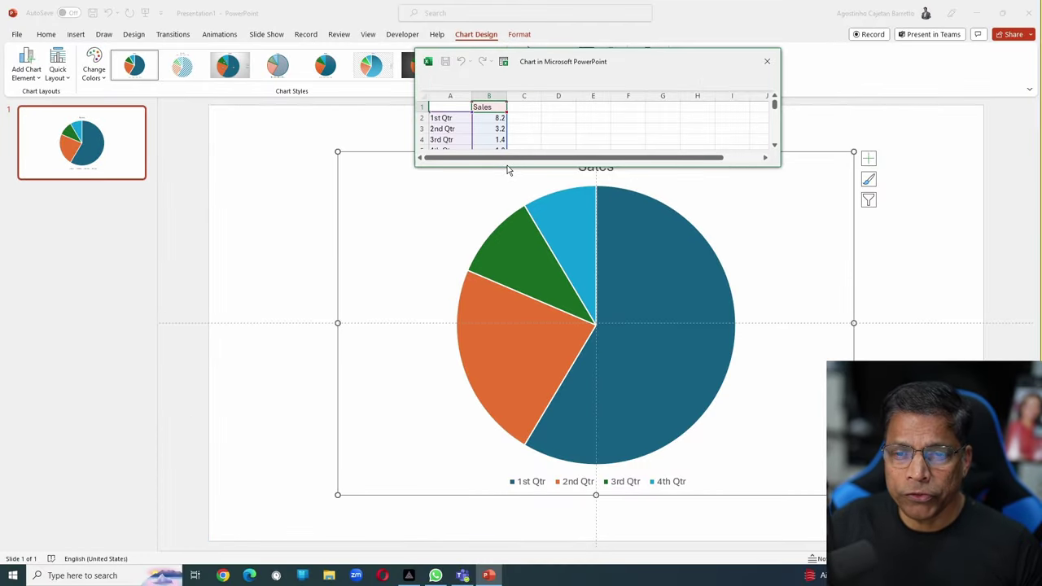
# Set the Sales values of all four quarters in the chart data to 1
pyautogui.click(493, 120)
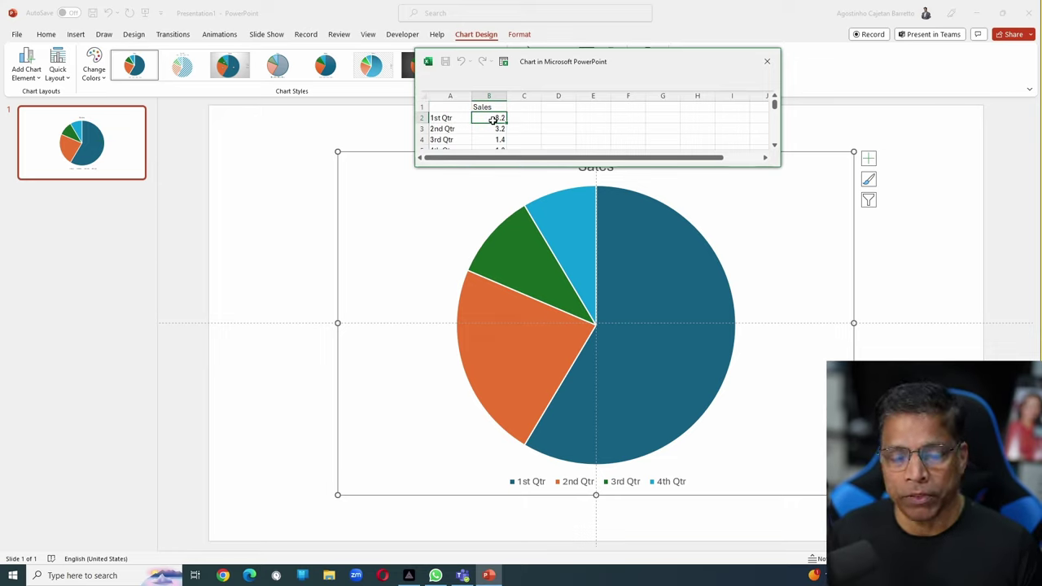
pyautogui.write('1')
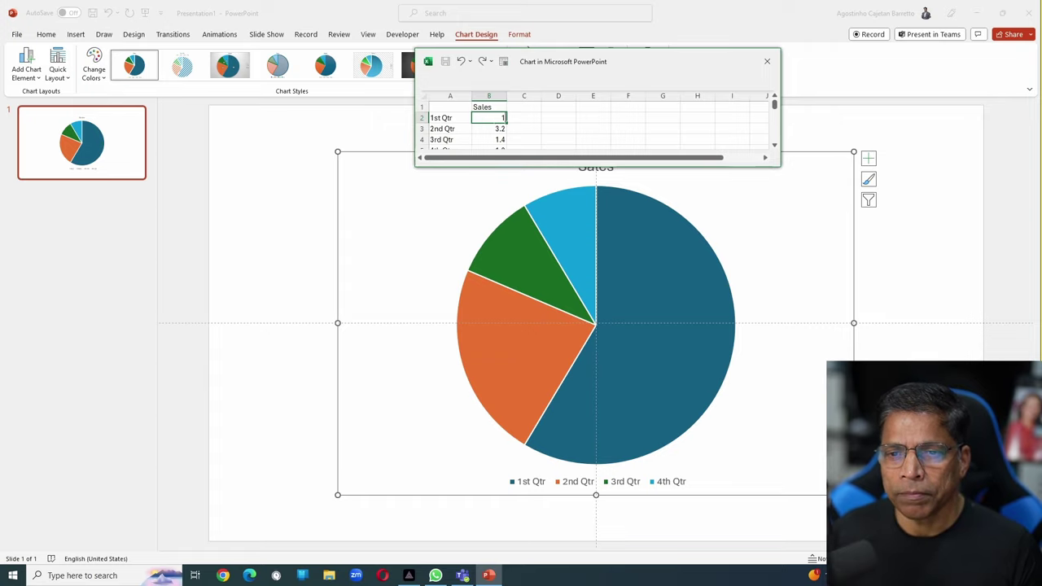
pyautogui.press('Return')
pyautogui.write('1')
pyautogui.press('Return')
pyautogui.write('1')
pyautogui.press('Return')
pyautogui.write('1')
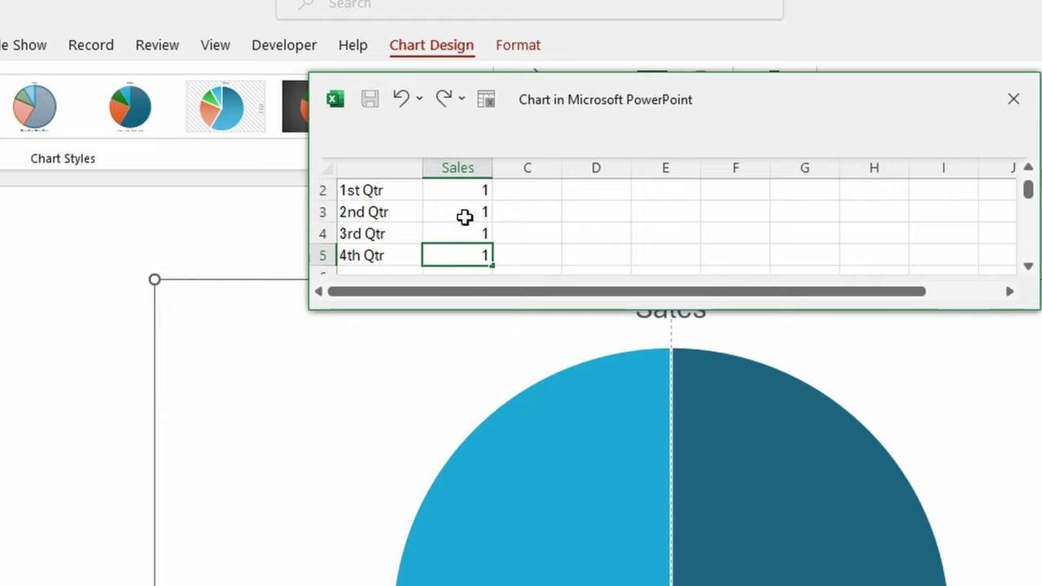
pyautogui.press('Return')
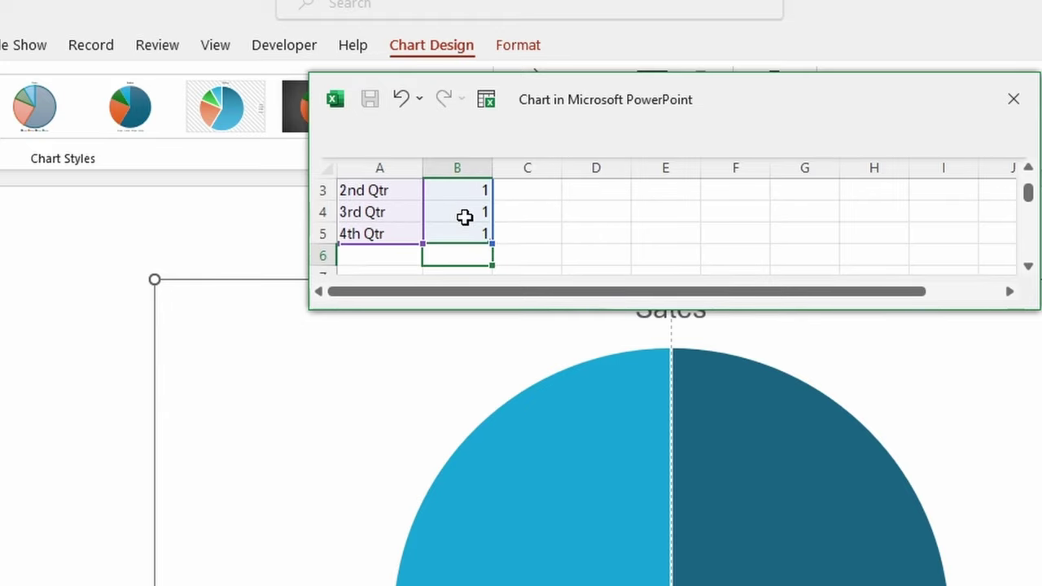
# Add a fifth Sales value of 1 below the 4th Qtr row and close the chart data sheet
pyautogui.write('1')
pyautogui.press('Return')
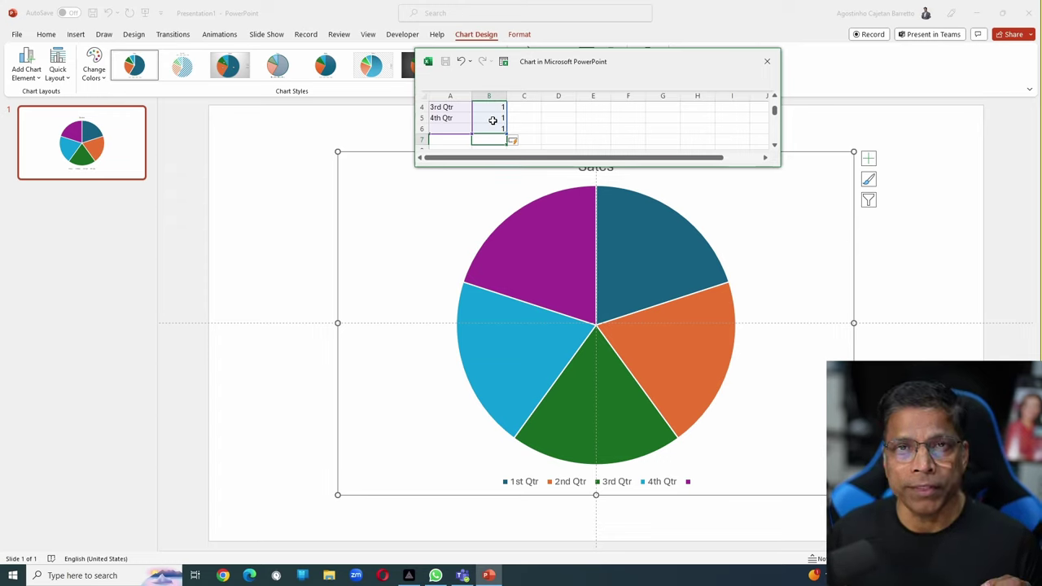
pyautogui.click(767, 61)
pyautogui.moveTo(709, 241)
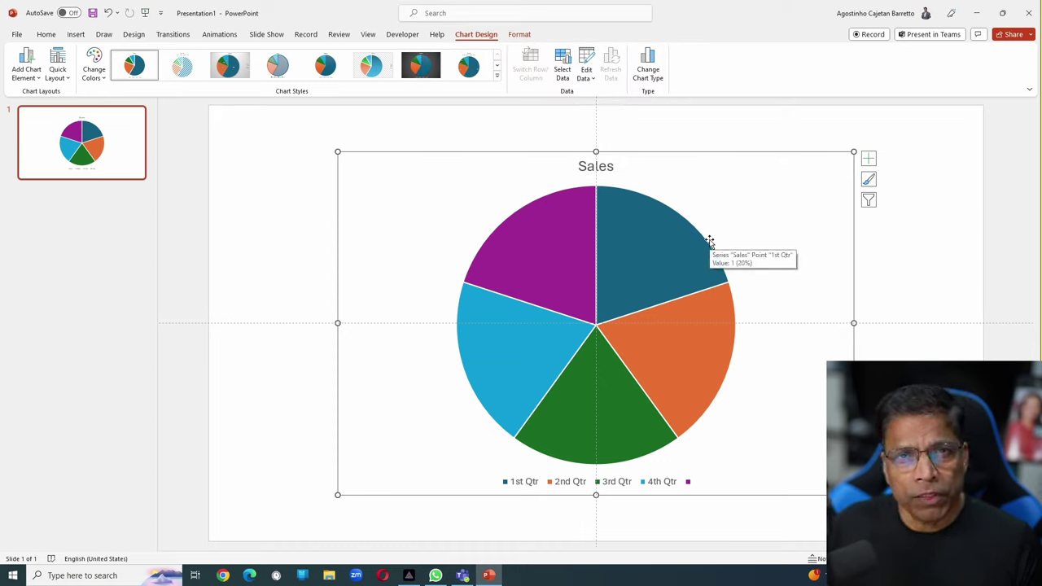
# Delete the chart title and the legend from the pie chart
pyautogui.click(577, 166)
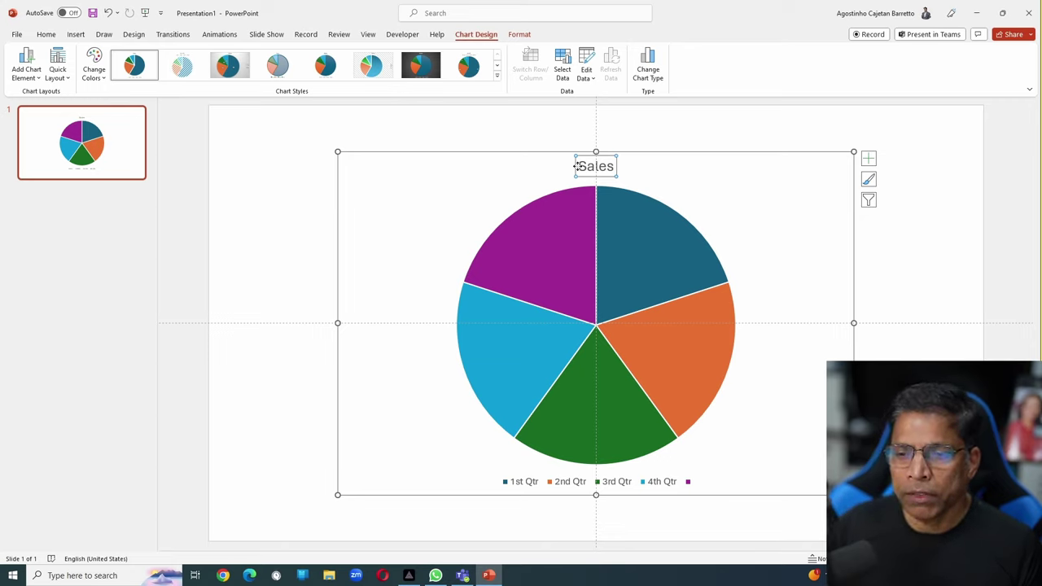
pyautogui.press('Delete')
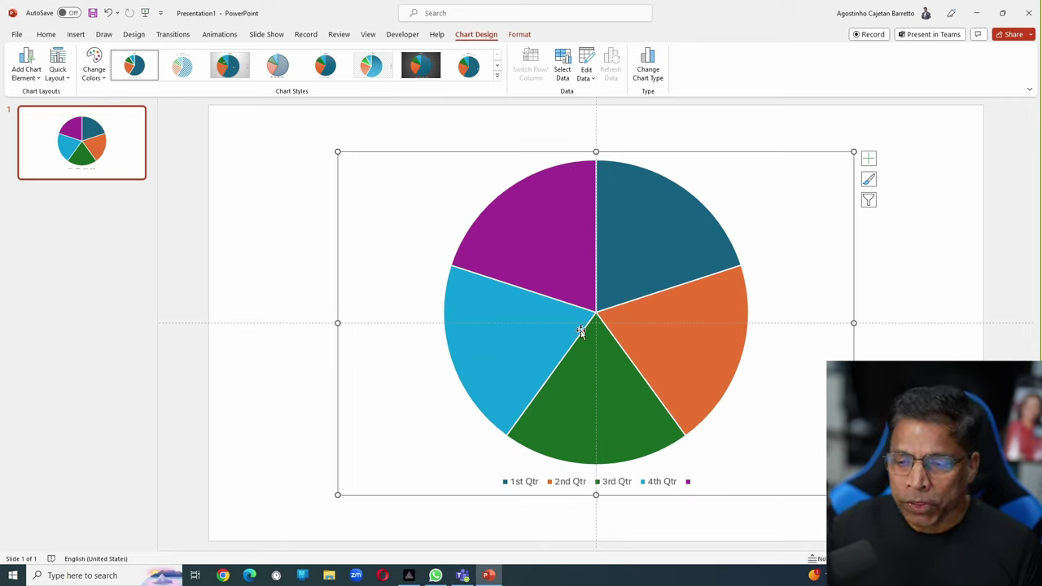
pyautogui.click(552, 484)
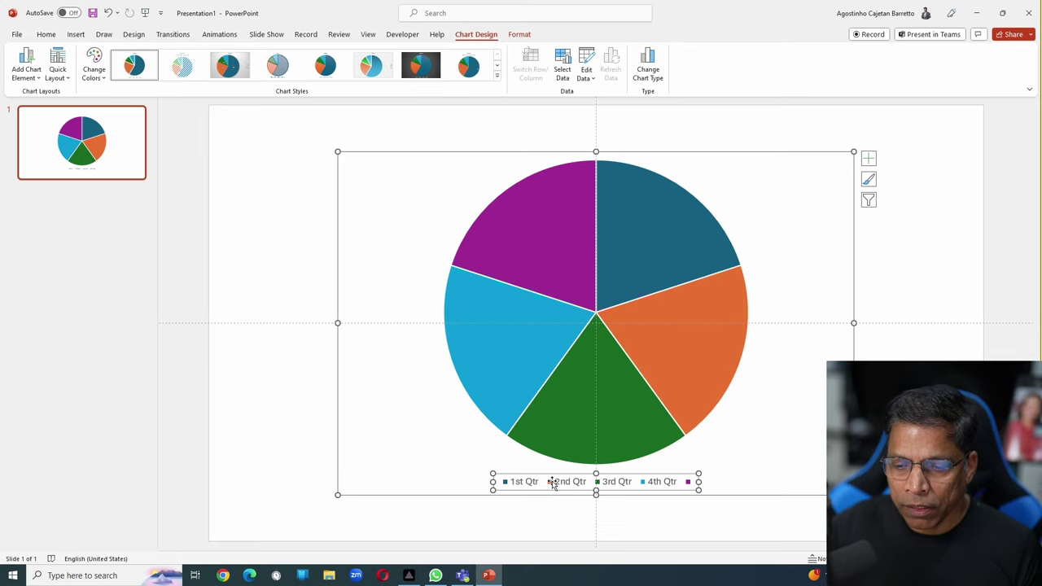
pyautogui.press('Delete')
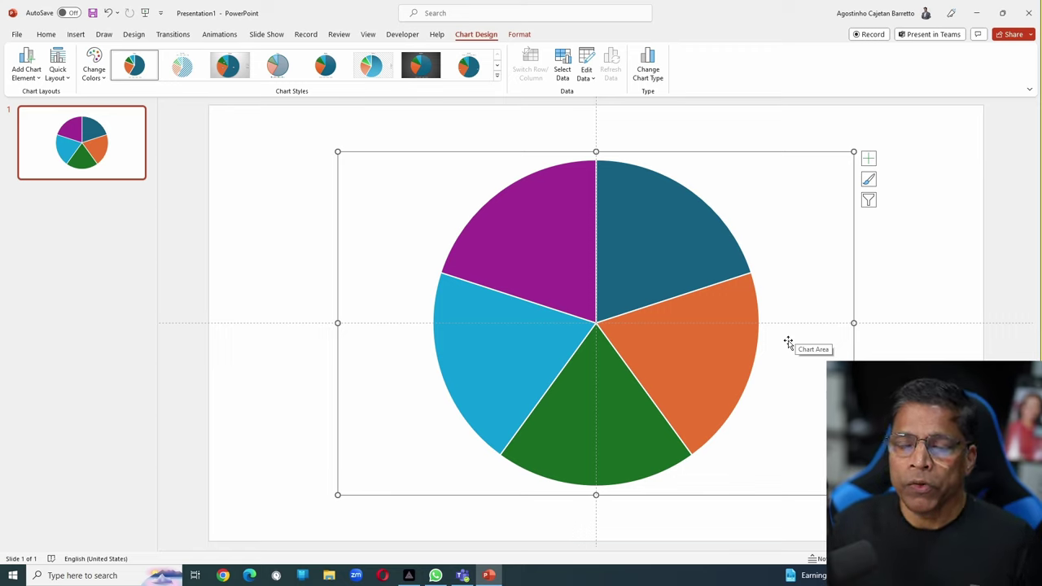
# Select only the 1st Qtr slice of the pie and set its point explosion to 5%
pyautogui.click(519, 34)
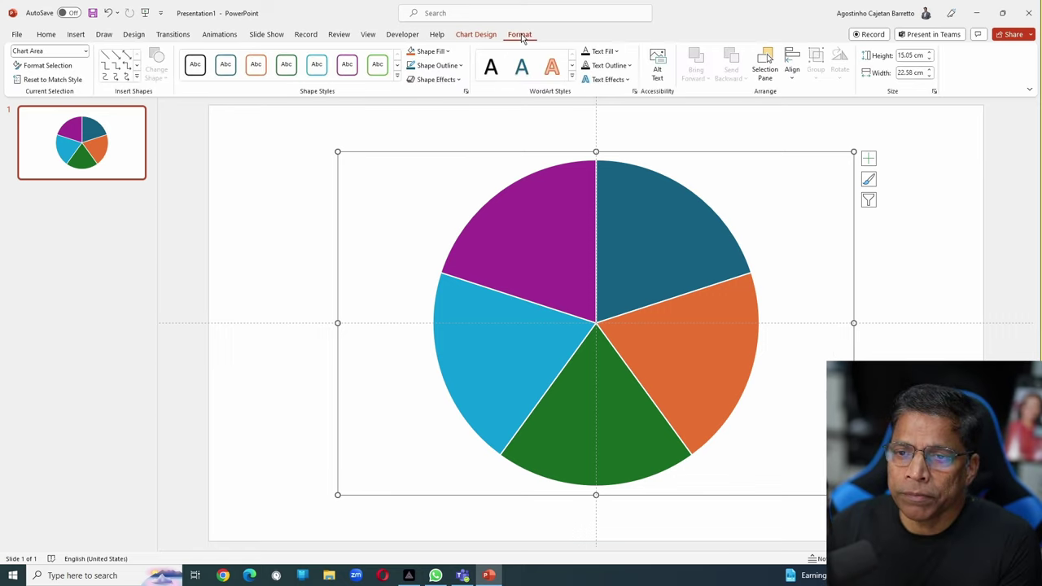
pyautogui.click(935, 92)
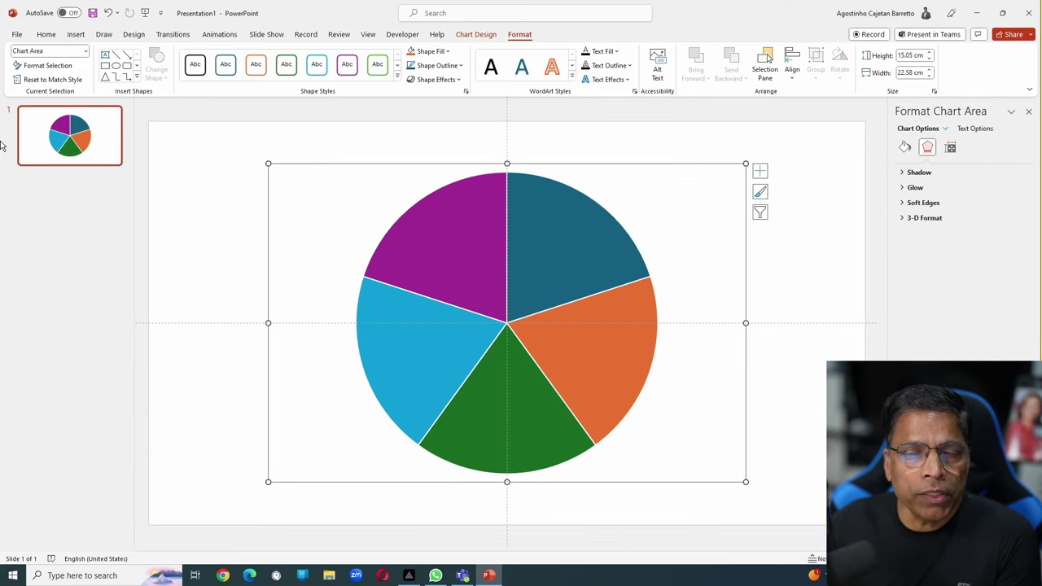
pyautogui.click(542, 220)
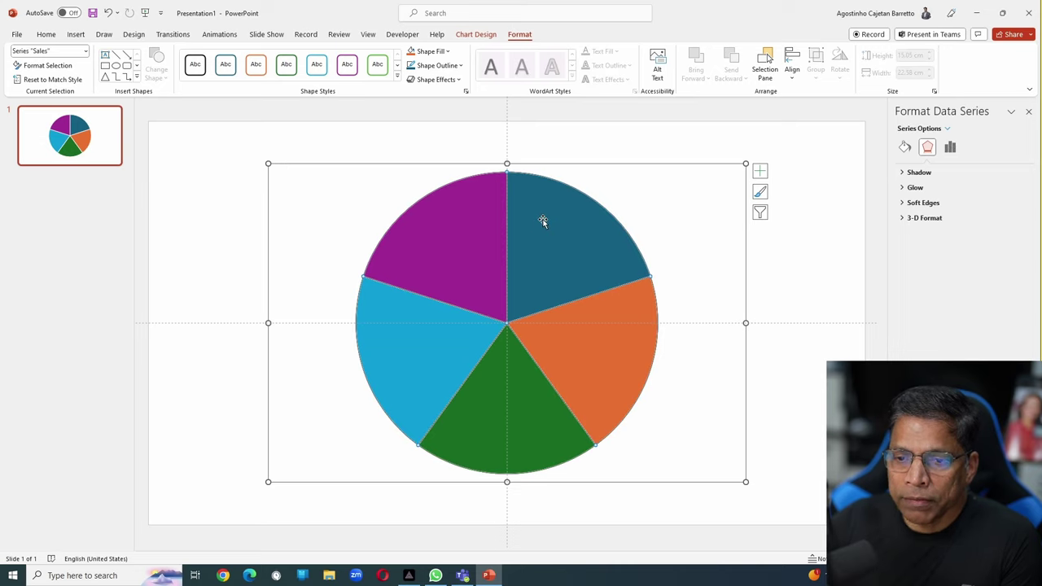
pyautogui.click(542, 220)
pyautogui.click(950, 148)
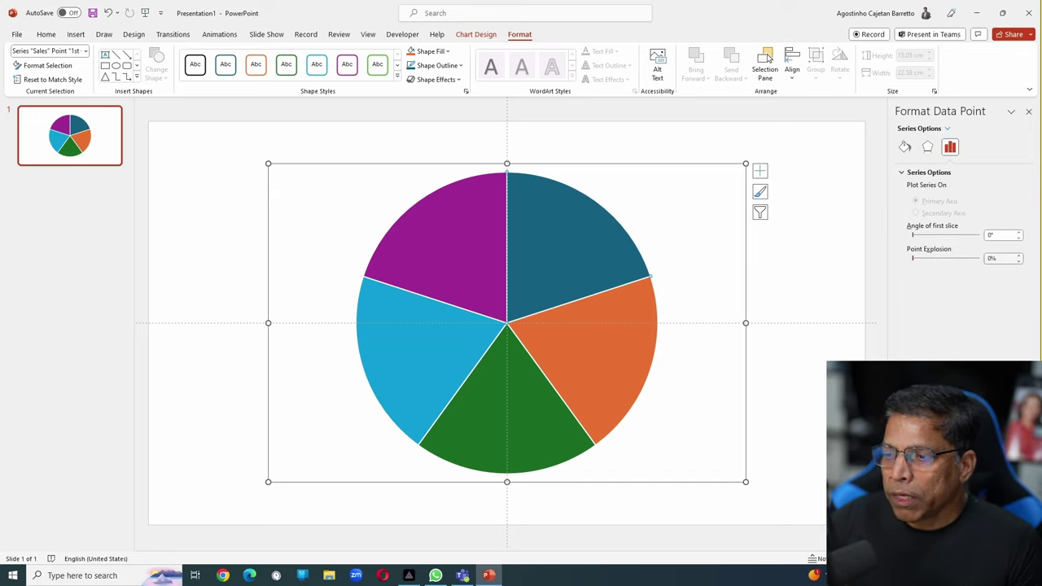
pyautogui.doubleClick(988, 260)
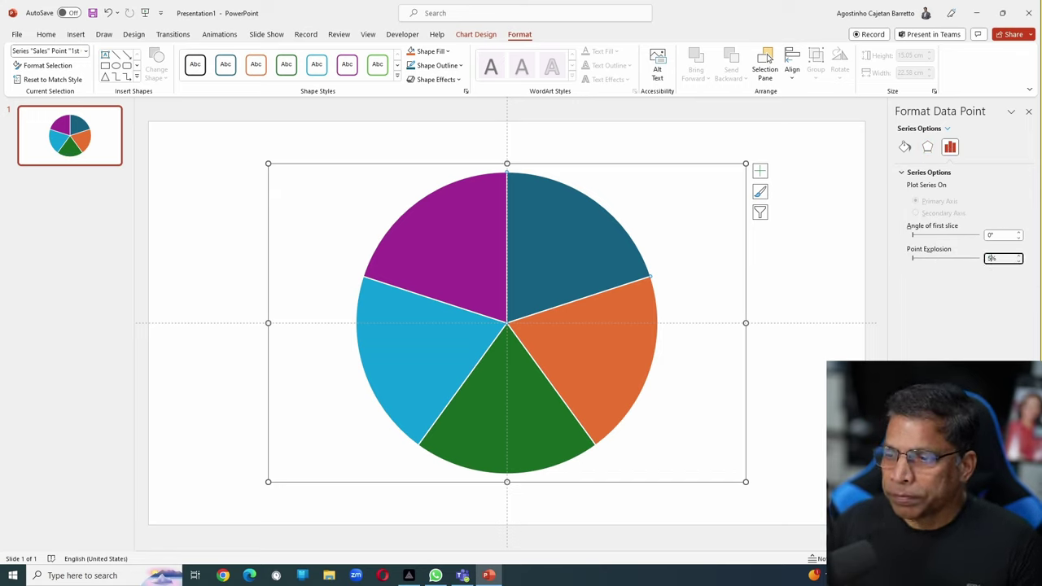
pyautogui.write('5')
pyautogui.press('Return')
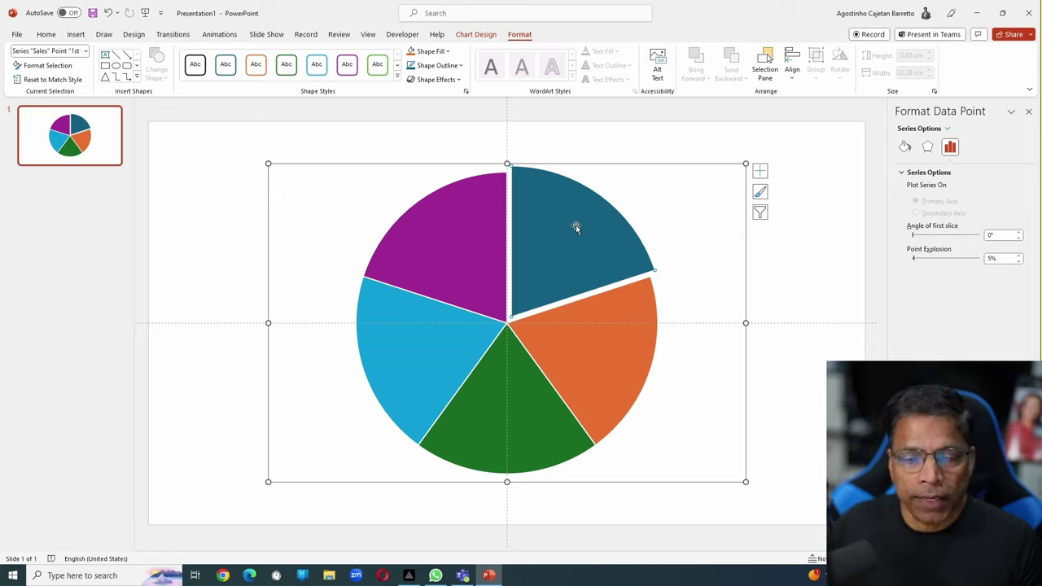
# Set the point explosion of the remaining four slices to 5% each and deselect the chart
pyautogui.click(605, 361)
pyautogui.doubleClick(989, 258)
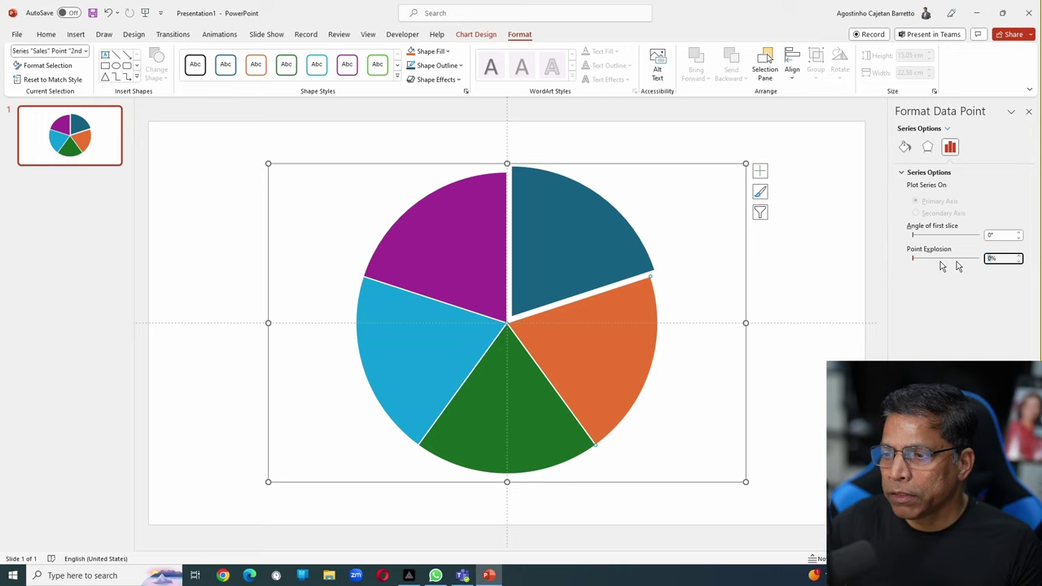
pyautogui.write('5')
pyautogui.press('Return')
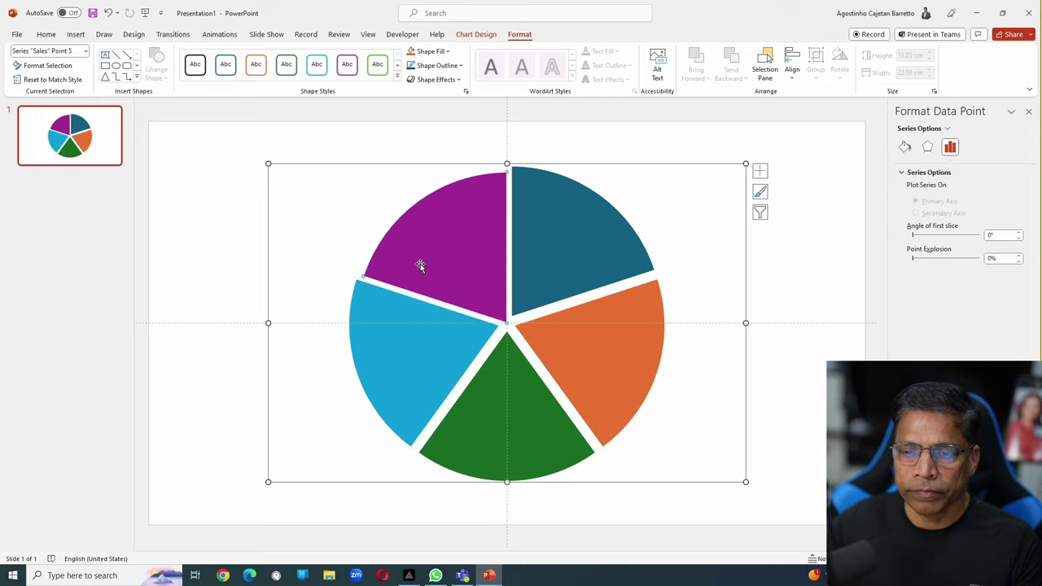
pyautogui.click(688, 241)
pyautogui.click(571, 198)
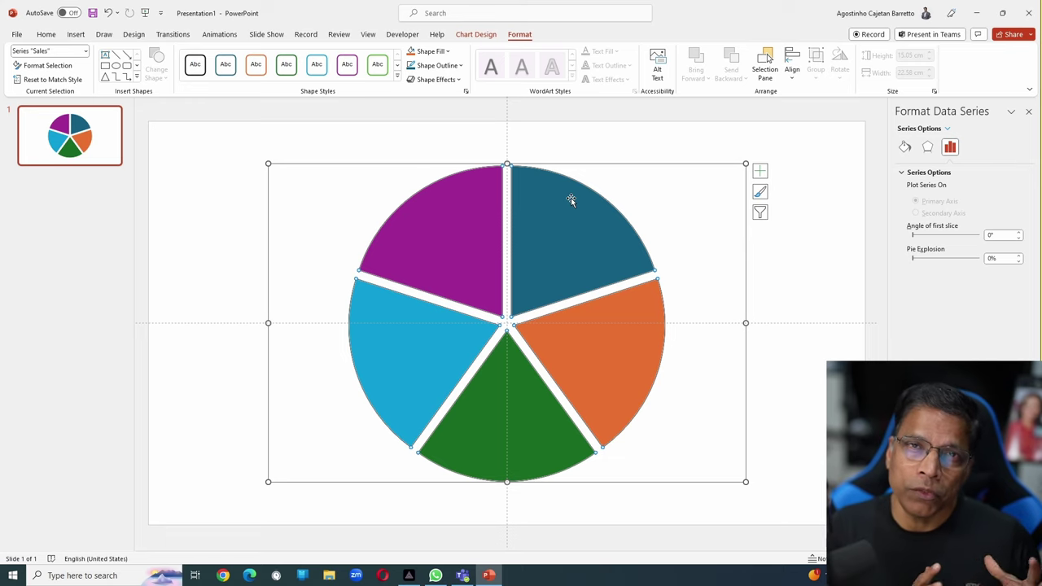
pyautogui.press('Escape')
pyautogui.press('Escape')
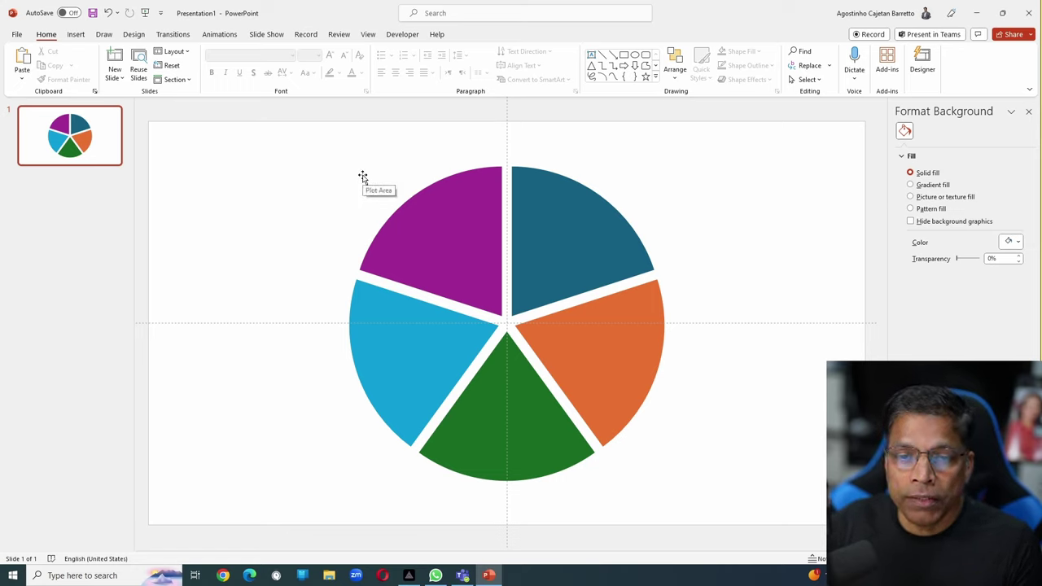
# Copy the whole pie chart and add a new blank slide after the first one
pyautogui.click(363, 178)
pyautogui.click(301, 179)
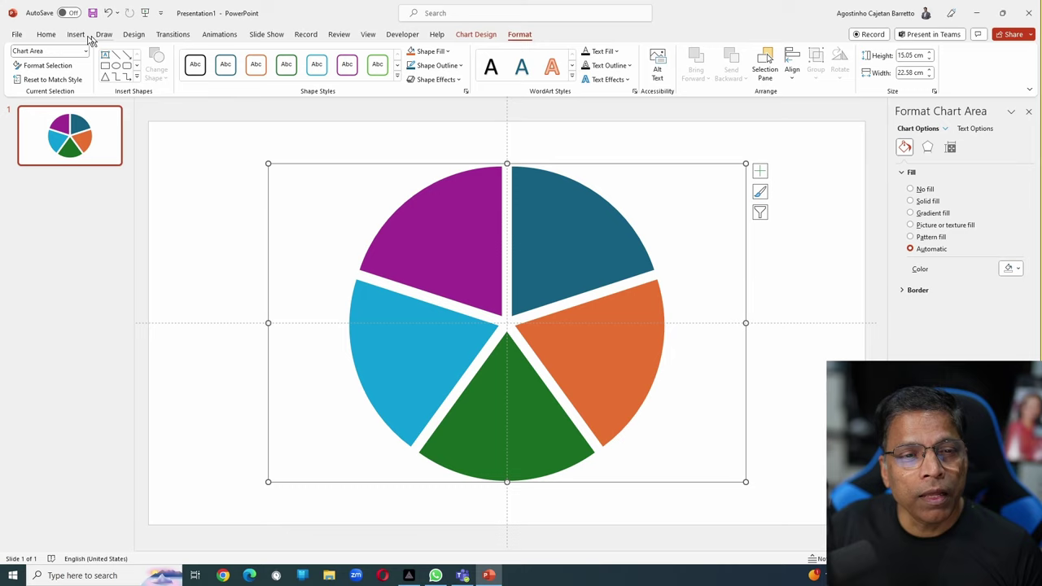
pyautogui.click(47, 35)
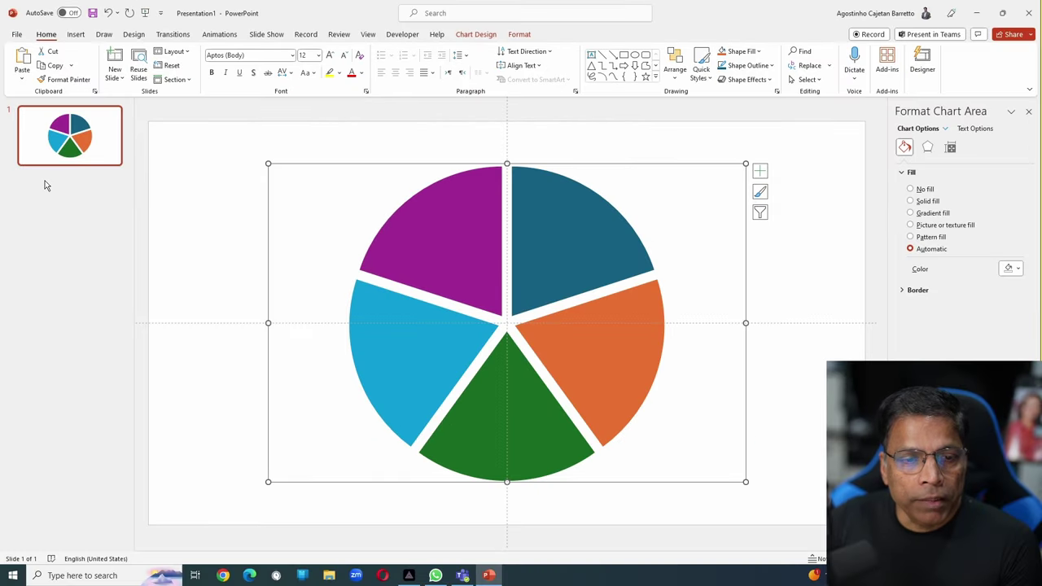
pyautogui.rightClick(45, 186)
pyautogui.click(63, 223)
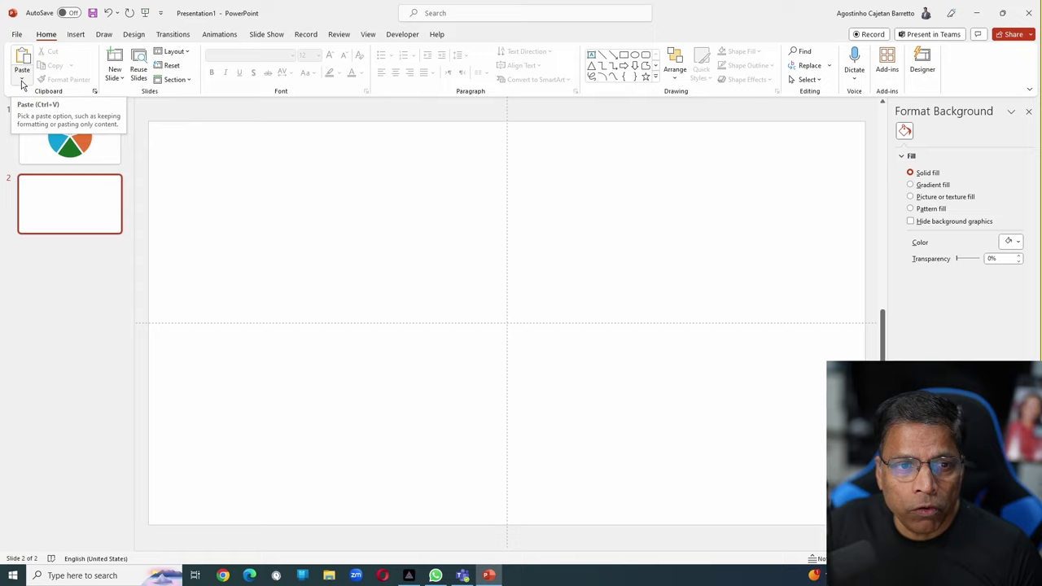
# Paste the copied pie chart onto the blank second slide as a Picture (Windows Metafile) using Paste Special
pyautogui.click(22, 82)
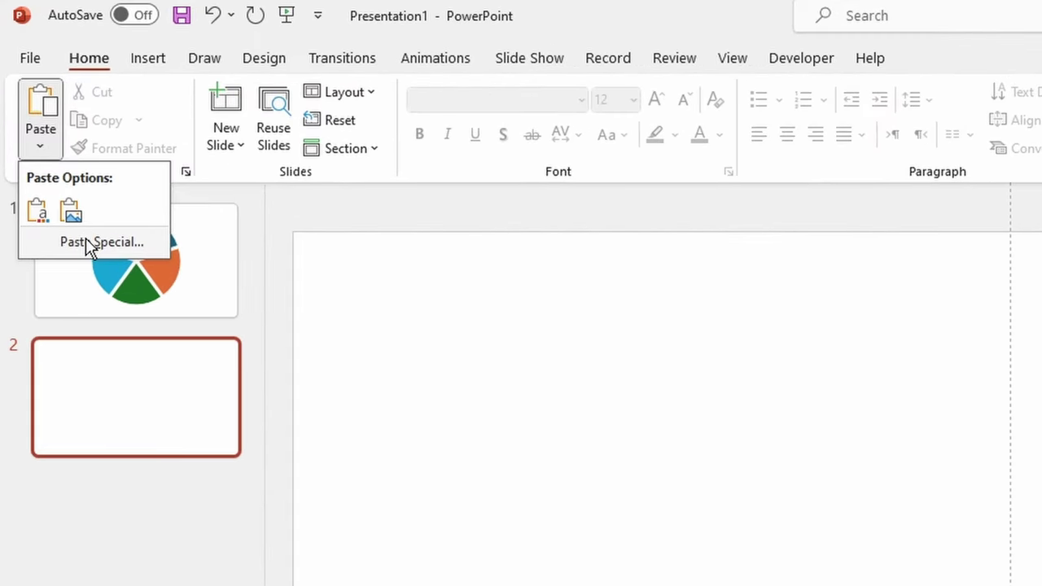
pyautogui.click(90, 242)
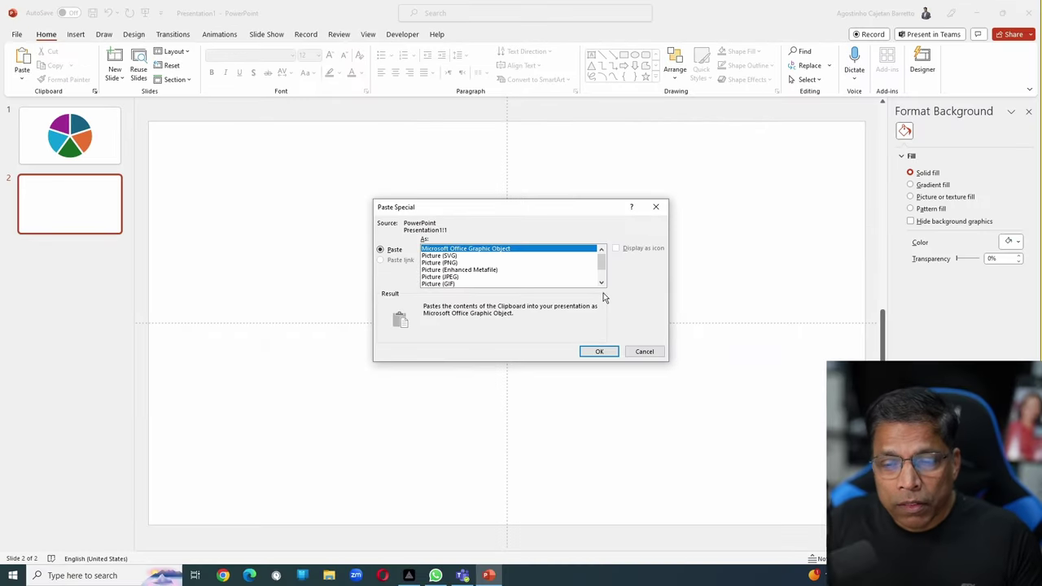
pyautogui.click(601, 285)
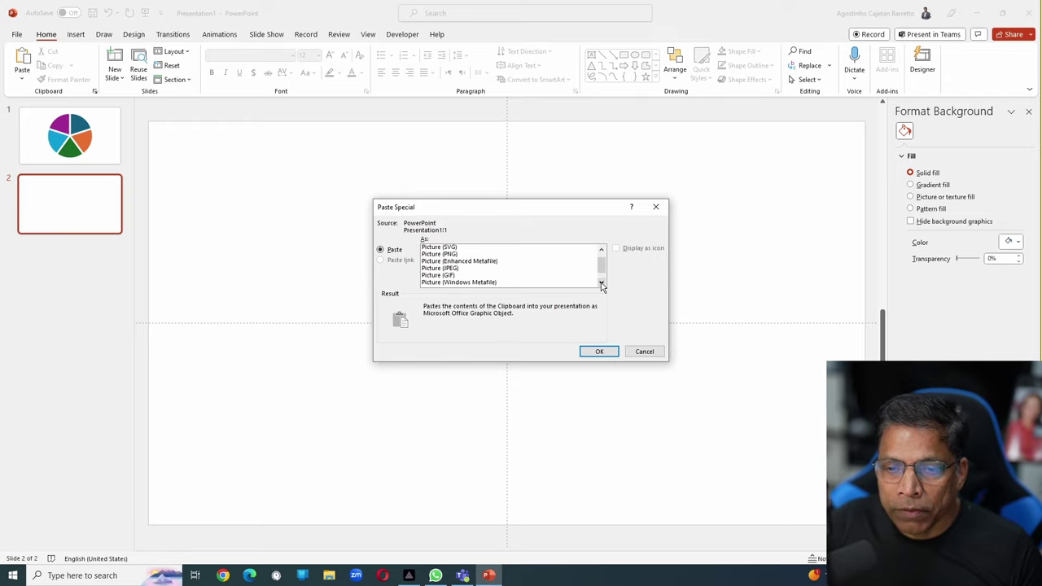
pyautogui.click(602, 285)
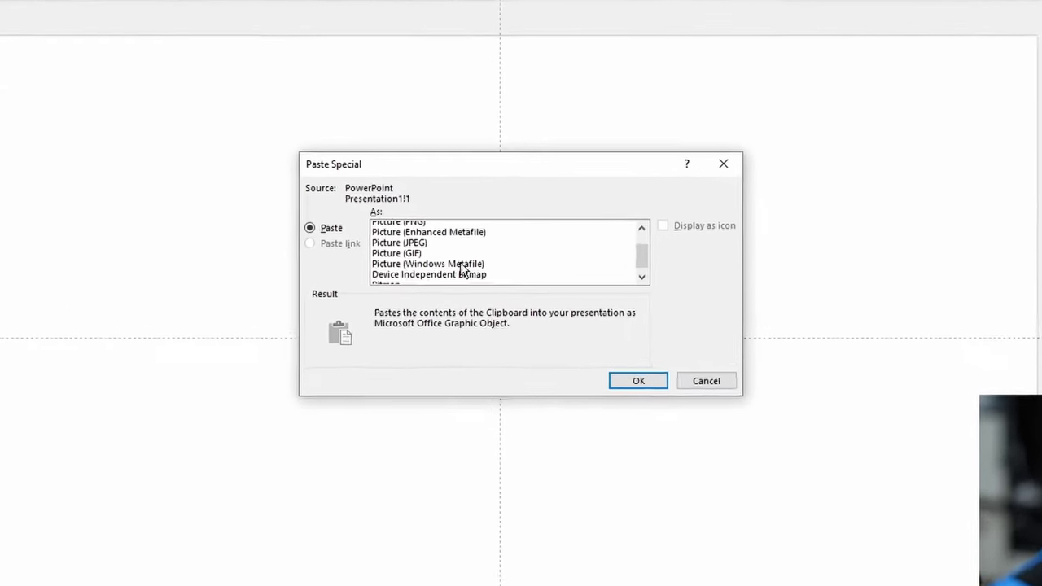
pyautogui.click(460, 264)
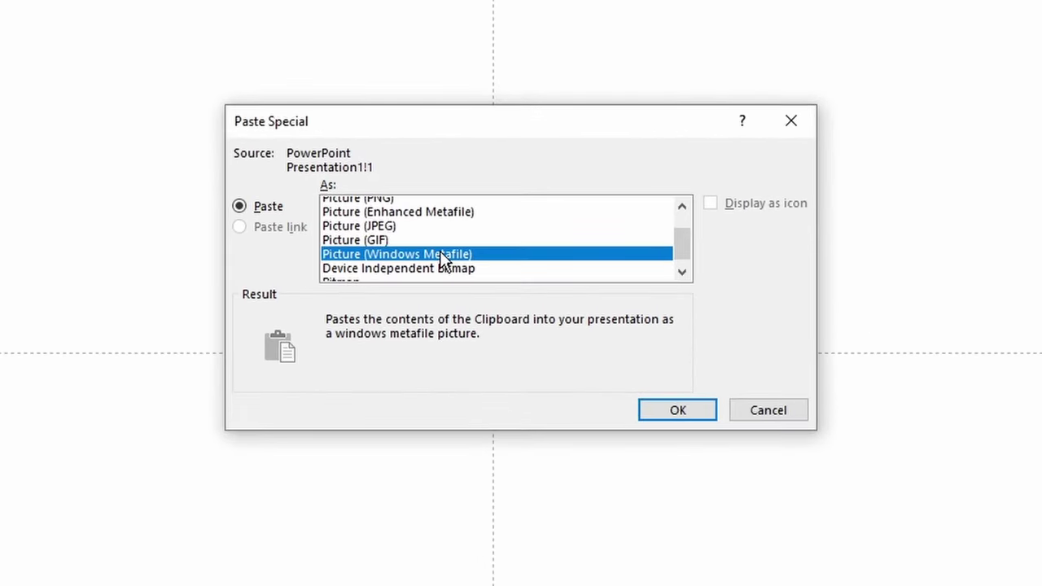
pyautogui.click(677, 417)
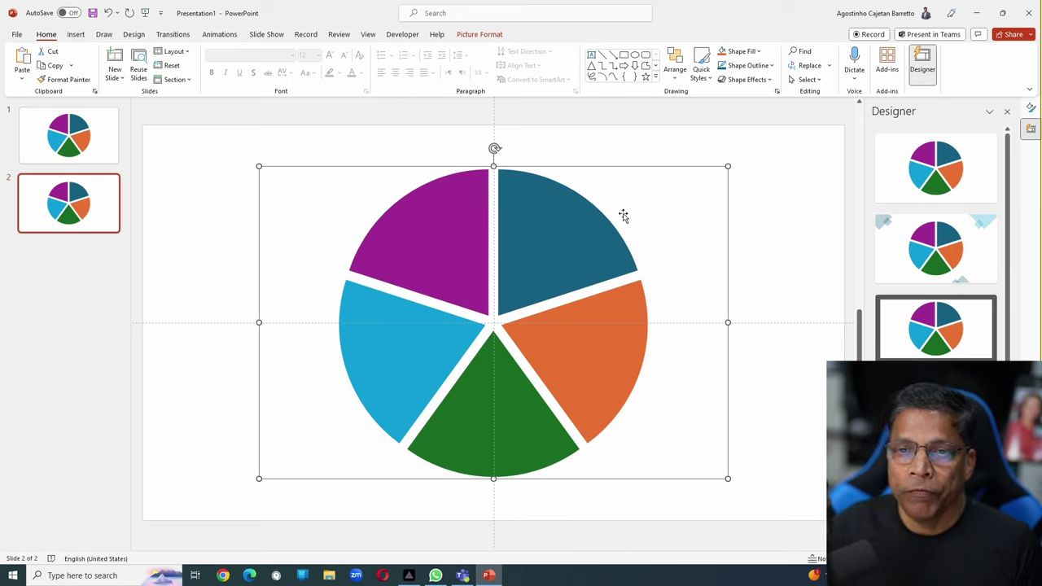
# Ungroup the pasted pie picture, accept its conversion to a Microsoft Office drawing object, and deselect it
pyautogui.click(474, 35)
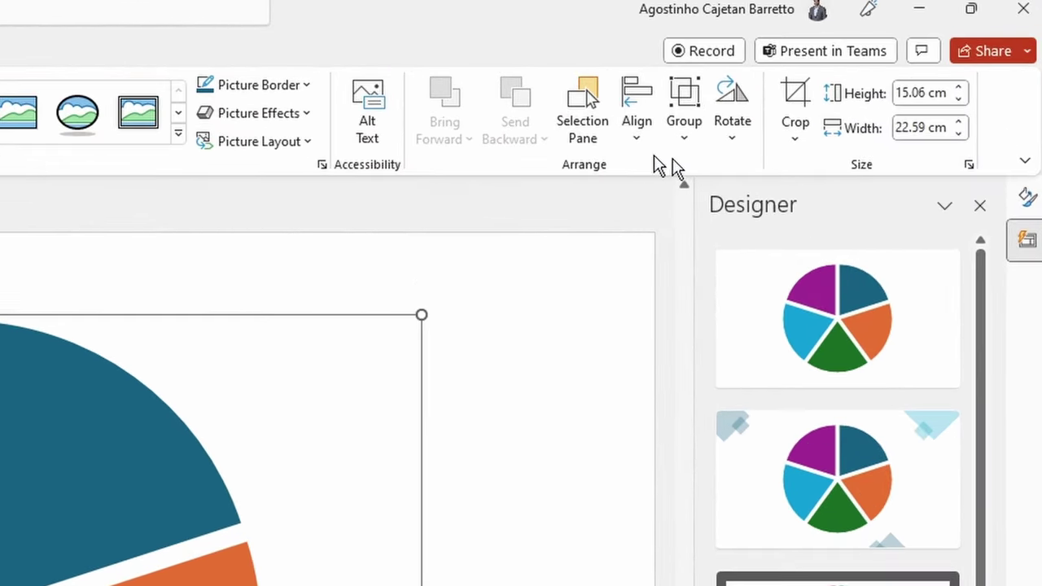
pyautogui.click(861, 82)
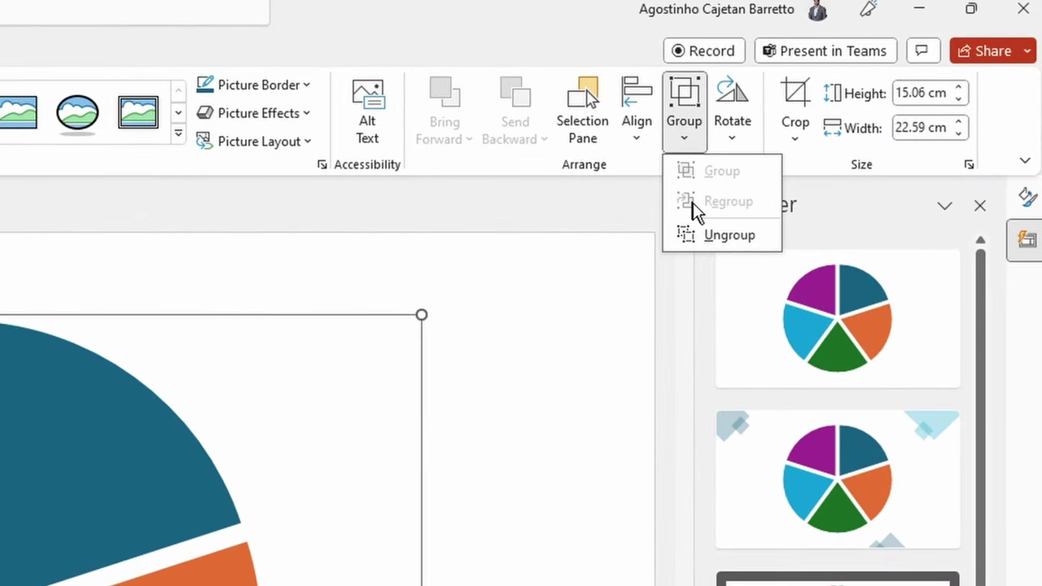
pyautogui.click(713, 237)
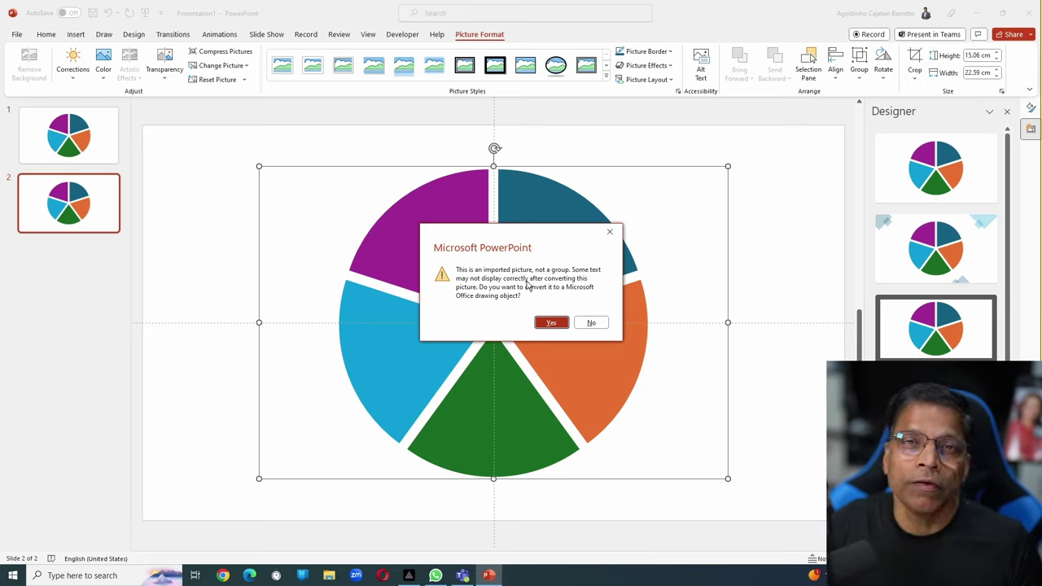
pyautogui.click(553, 323)
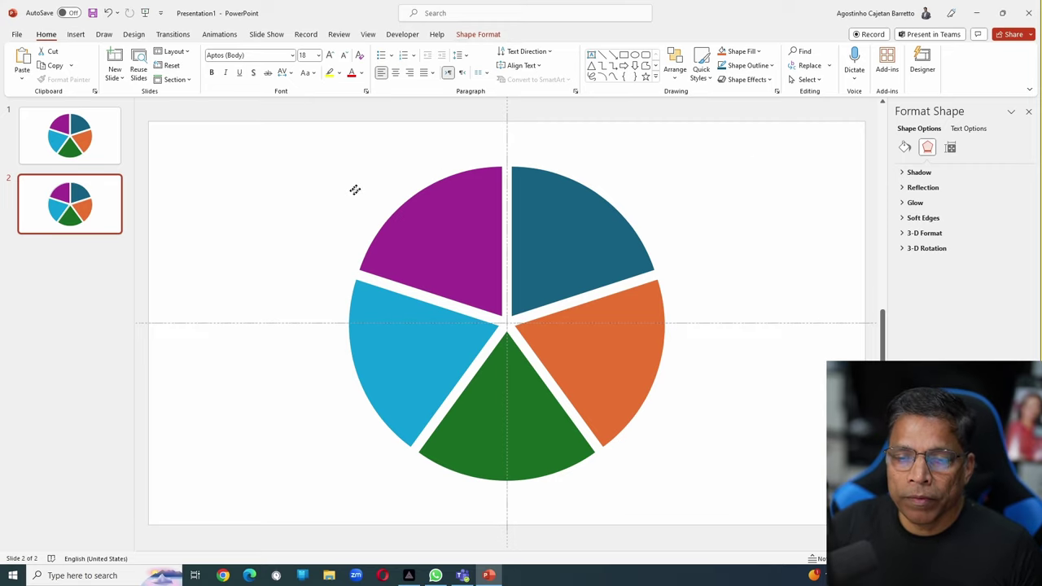
pyautogui.moveTo(354, 188)
pyautogui.mouseDown()
pyautogui.moveTo(500, 203)
pyautogui.moveTo(350, 237)
pyautogui.moveTo(369, 170)
pyautogui.moveTo(350, 196)
pyautogui.mouseUp()
pyautogui.click(569, 220)
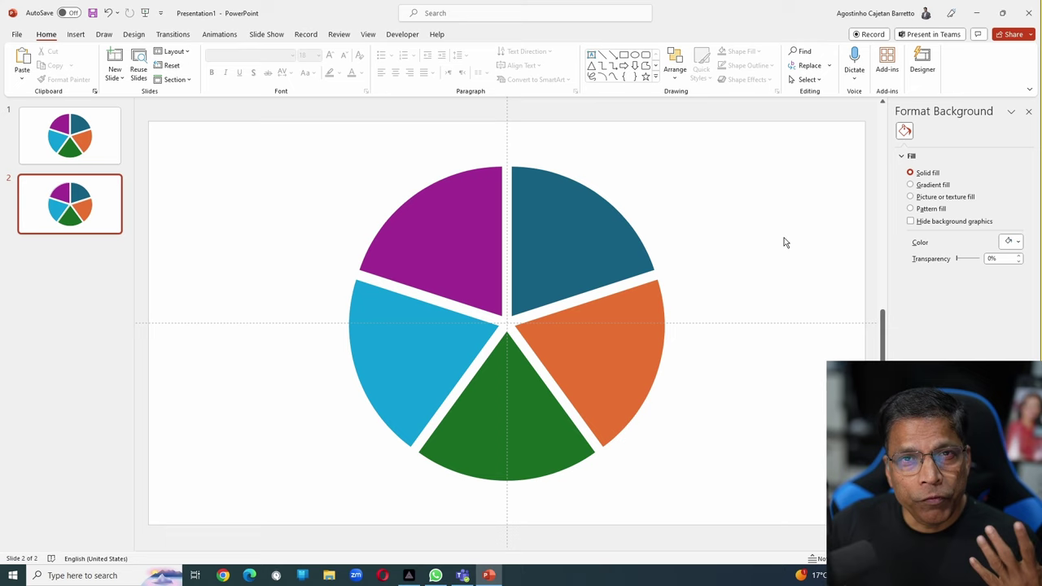
# Select the whole converted pie drawing on the second slide and ungroup it once more
pyautogui.click(679, 183)
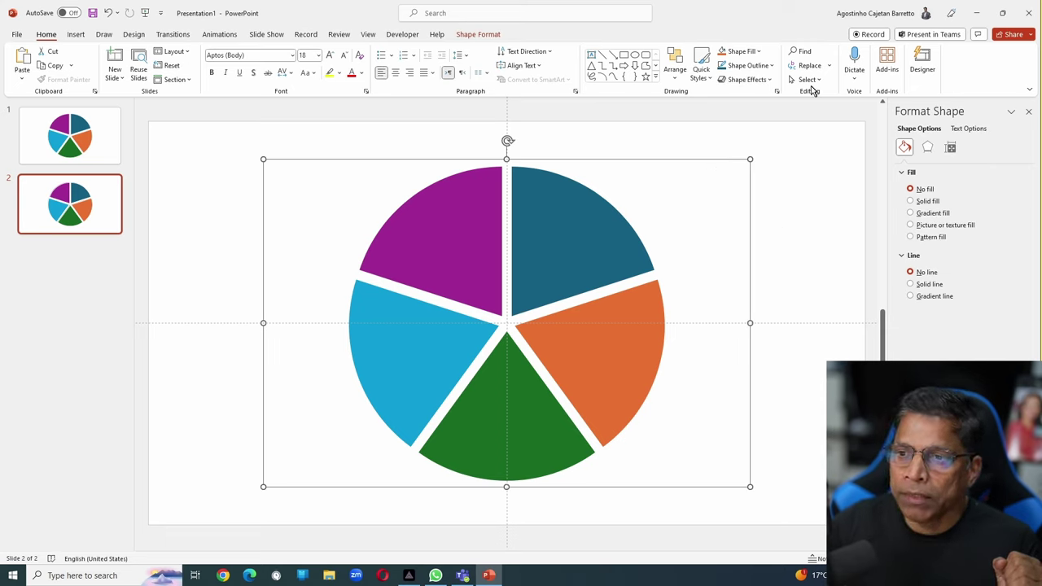
pyautogui.click(478, 34)
pyautogui.click(800, 80)
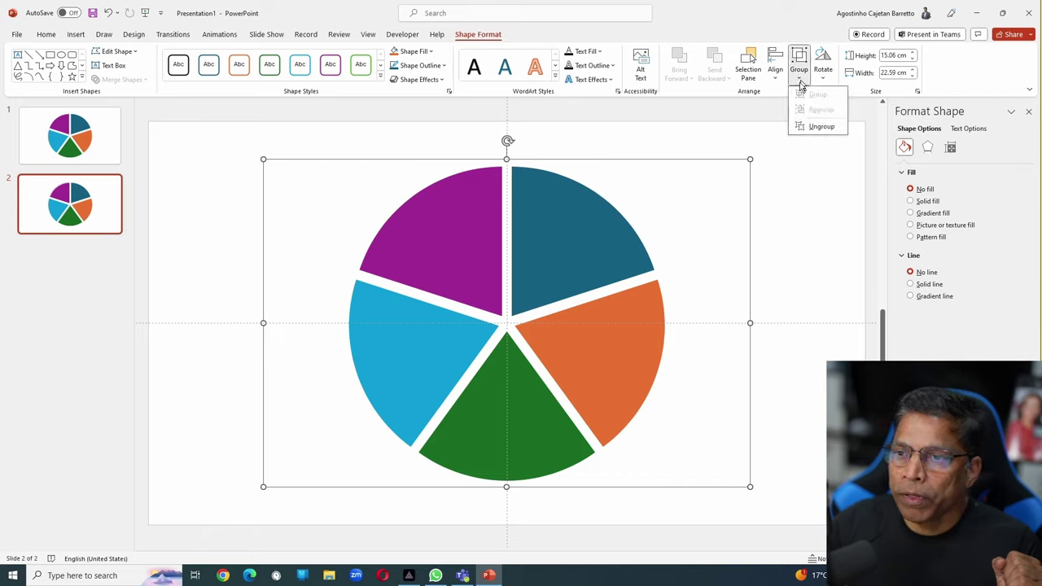